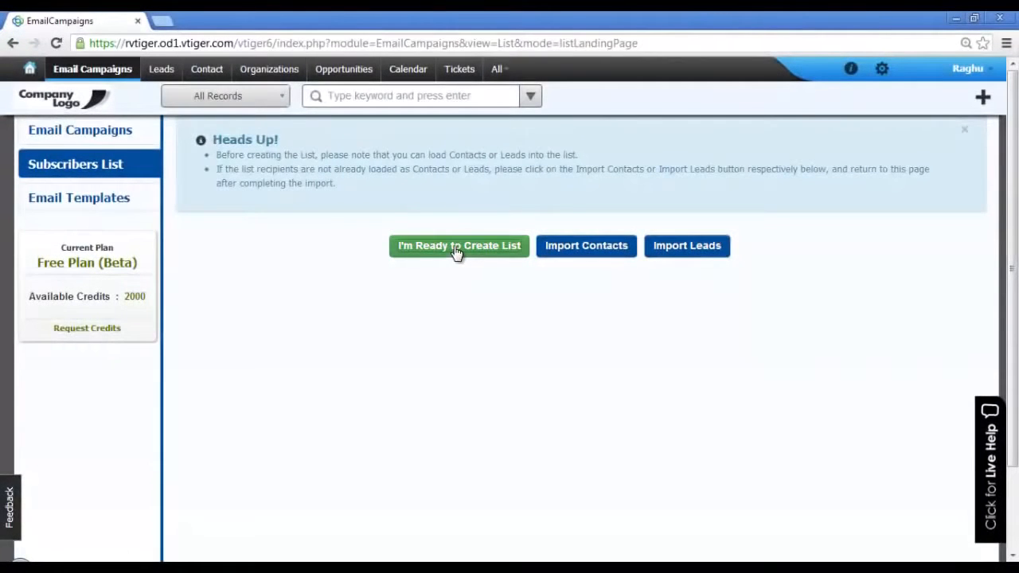
Step: Create 'Webinar Contacts List' from Contacts using the Webinar Contacts filter, confirming email permission
click(457, 252)
text(Webinar Contacts List)
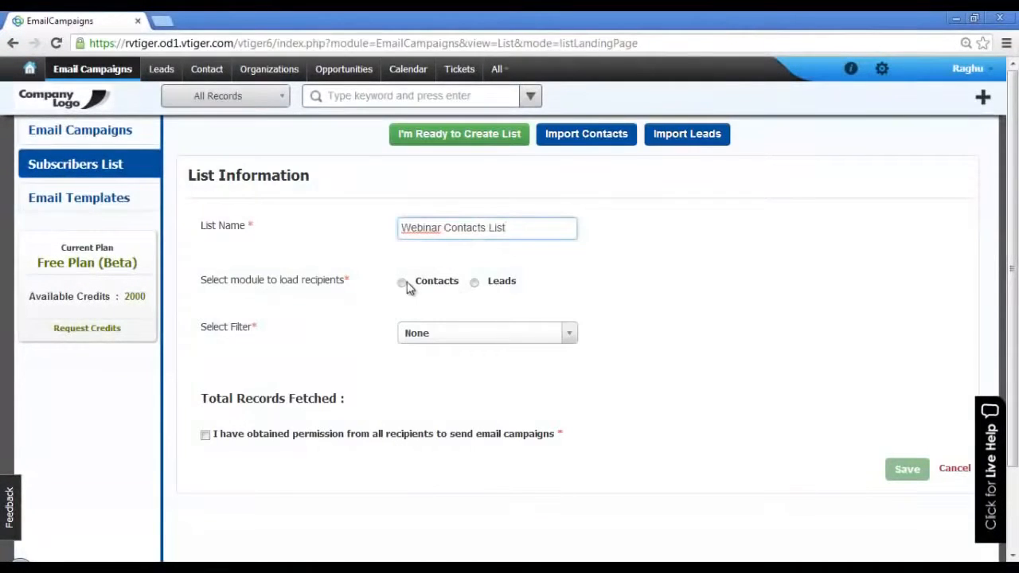
click(404, 284)
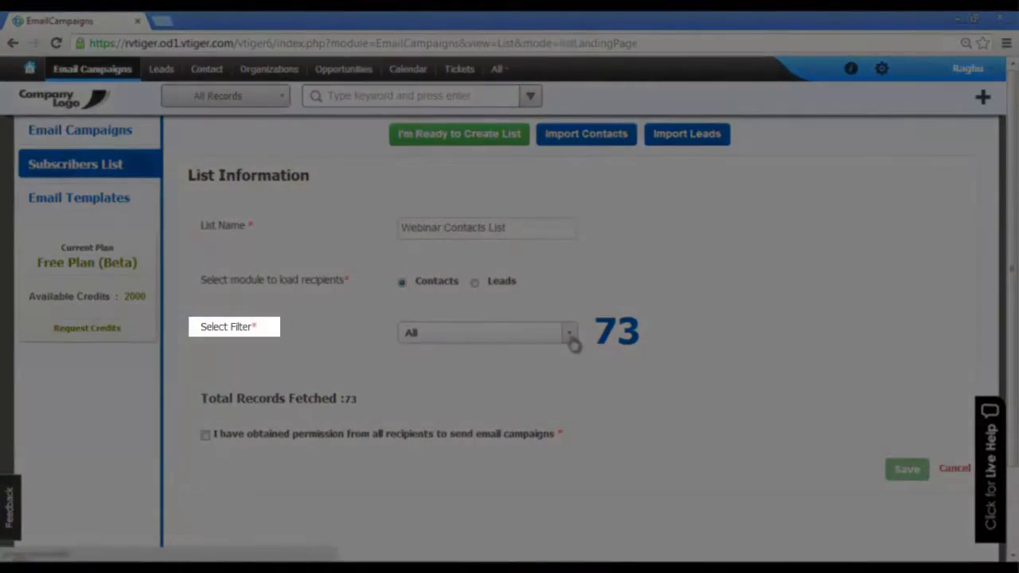
click(572, 337)
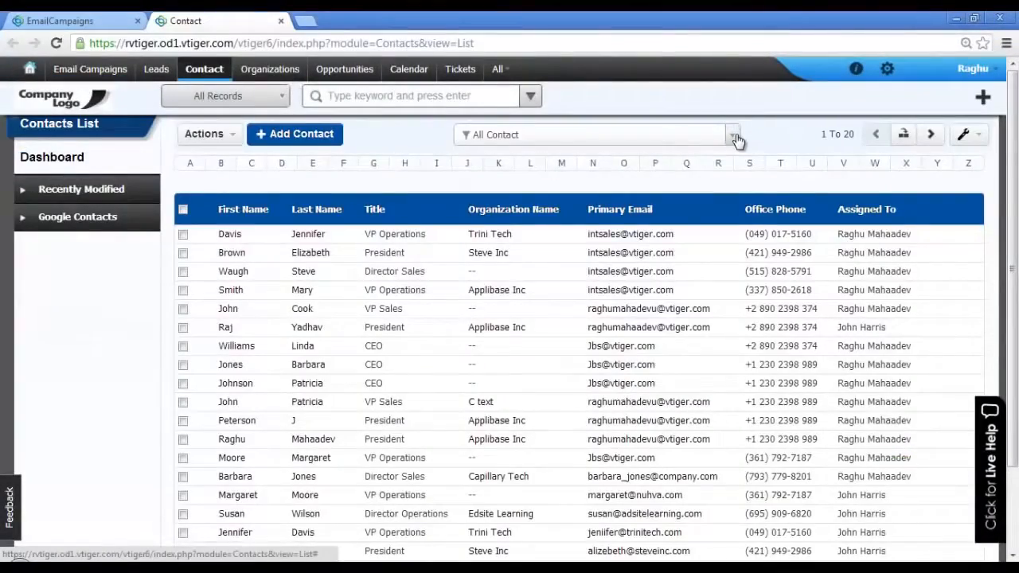
click(732, 136)
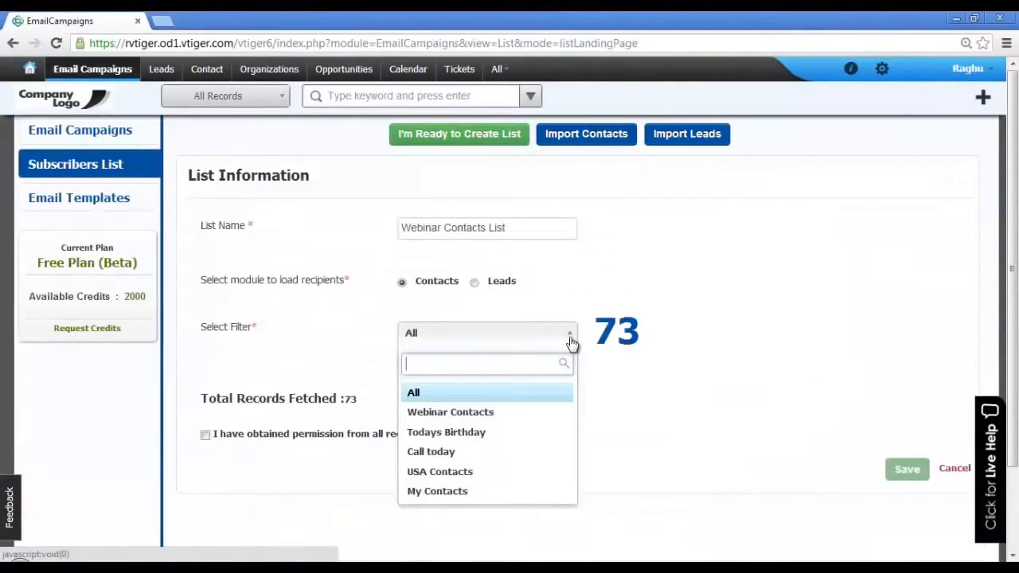
click(535, 411)
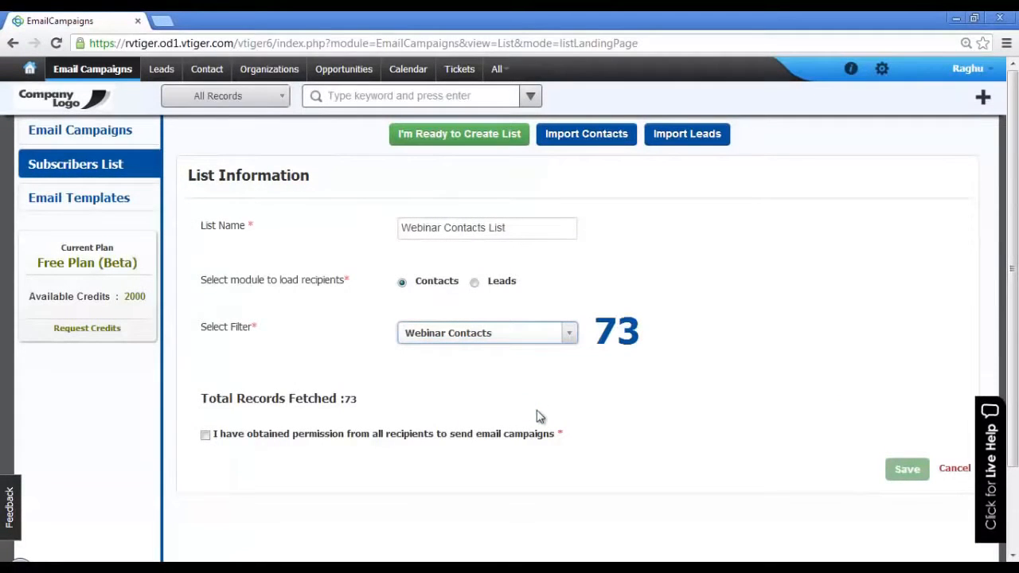
click(204, 443)
click(203, 438)
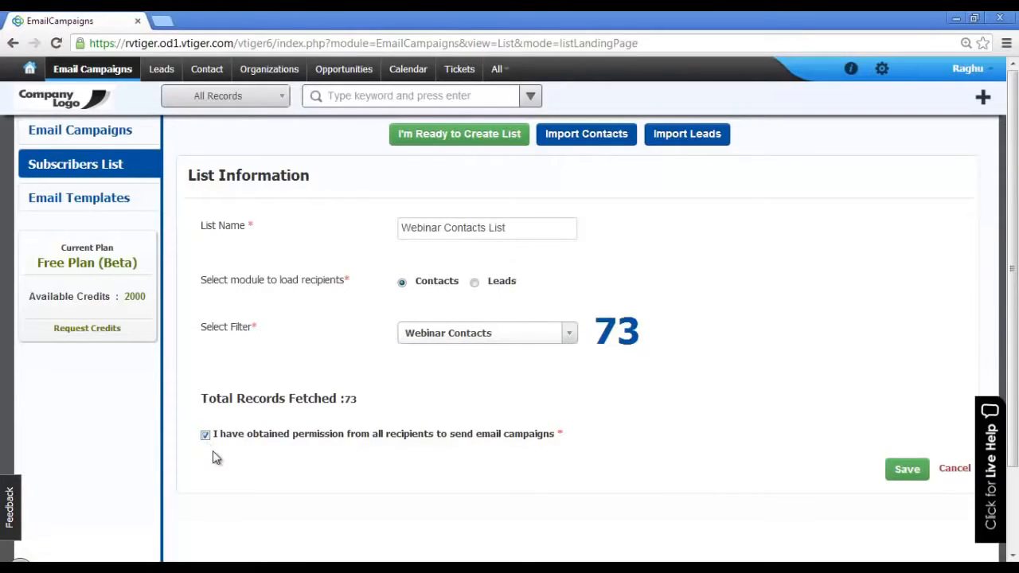
click(908, 473)
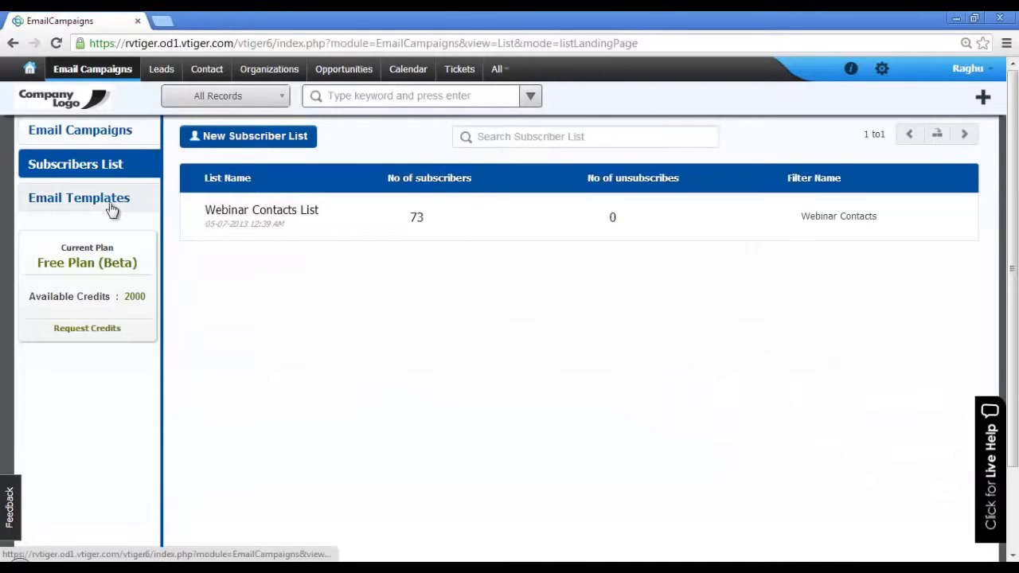
Step: Duplicate the Webinar2 template and save the copy as 'May Webinar Email Template'
click(111, 208)
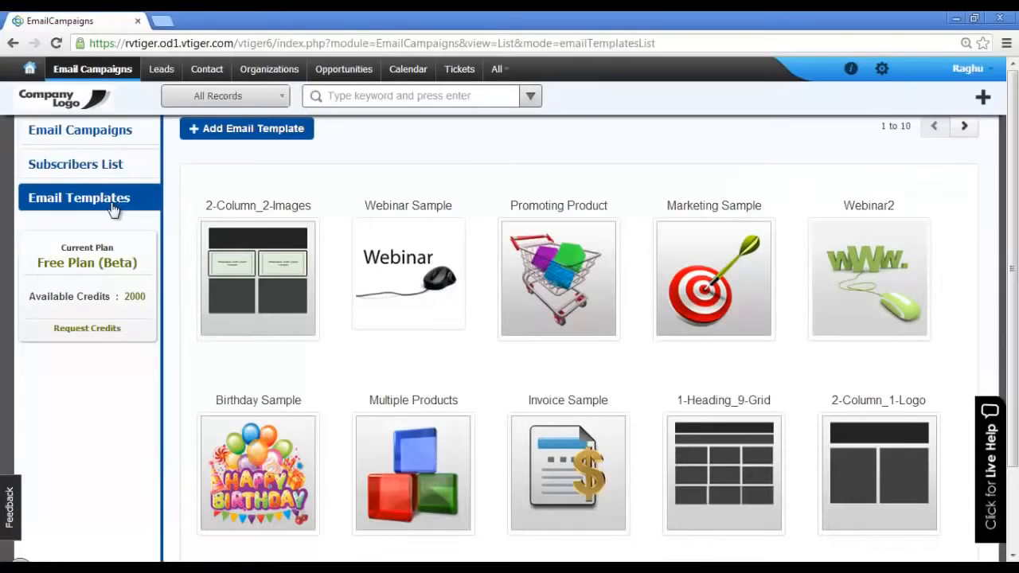
click(847, 287)
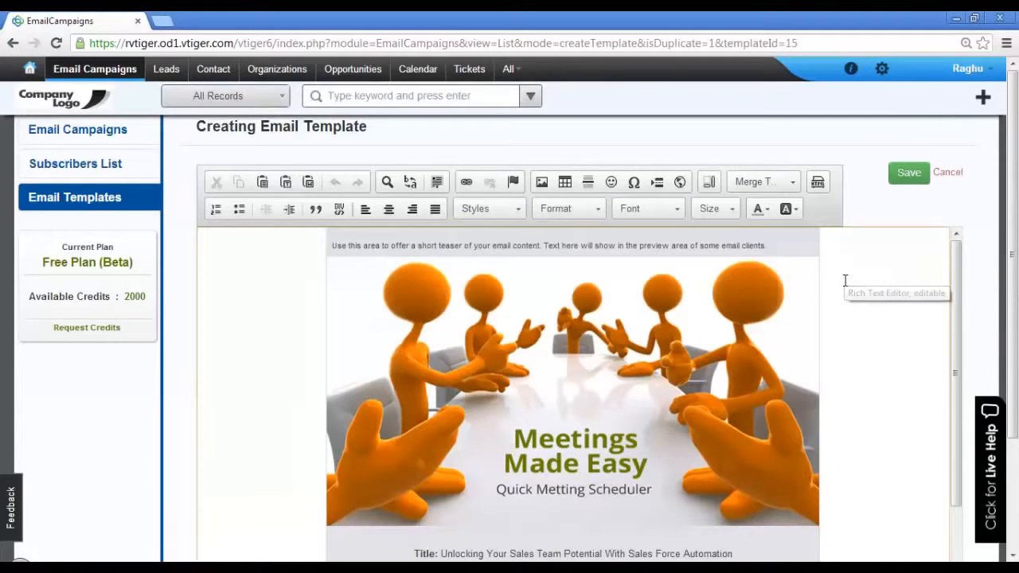
click(692, 250)
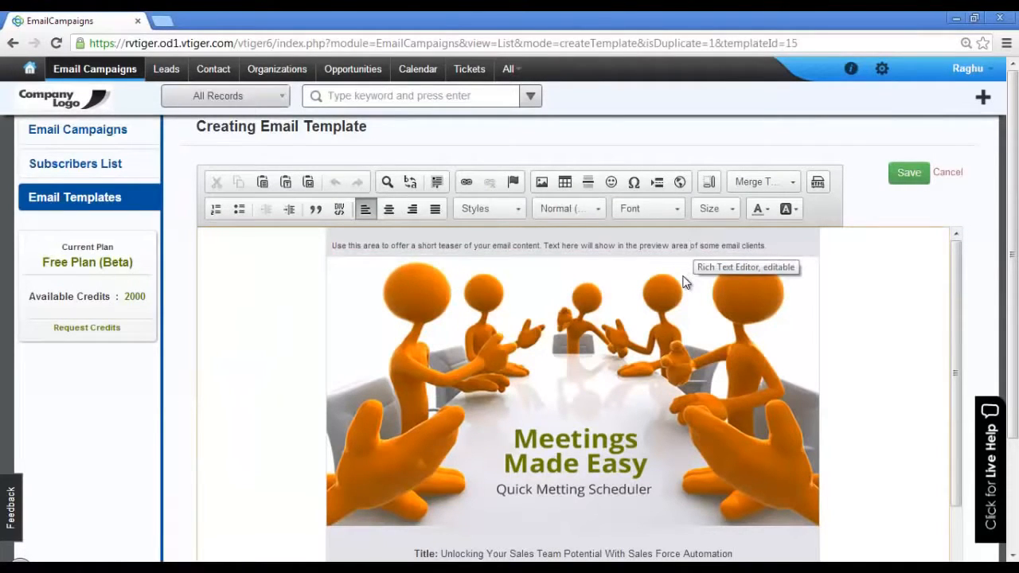
click(856, 168)
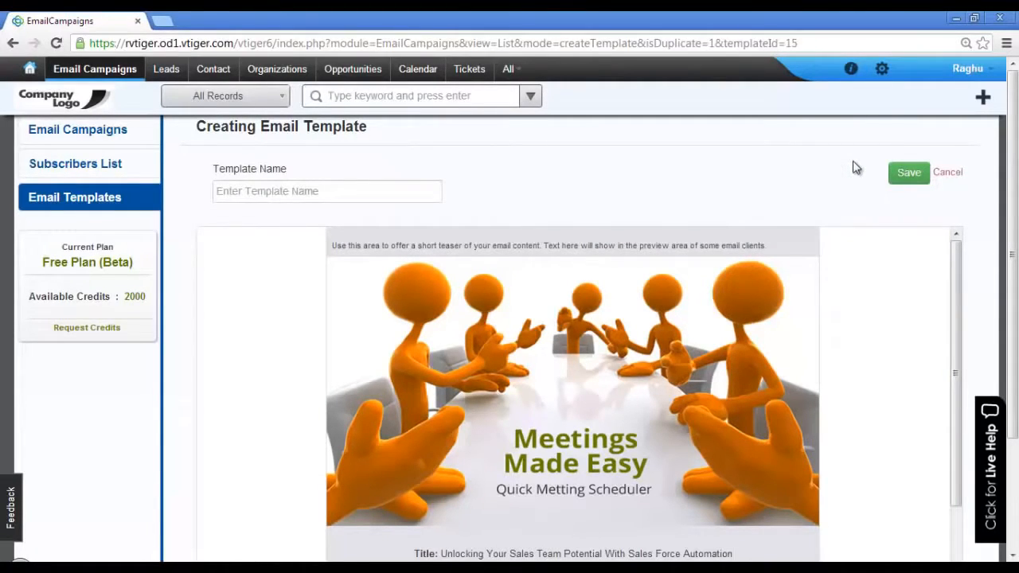
click(407, 185)
text(May Webinar Email Template)
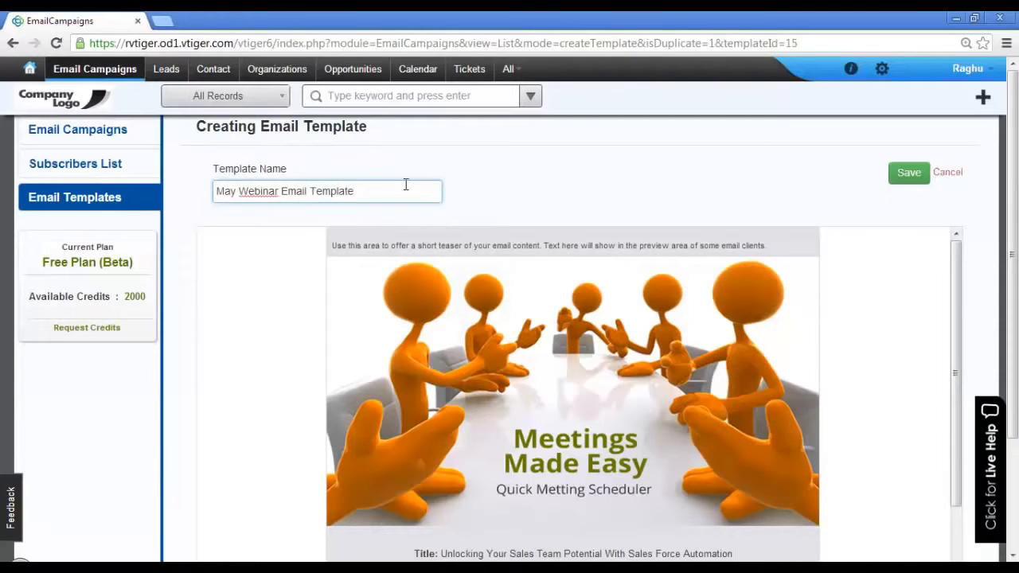
click(915, 183)
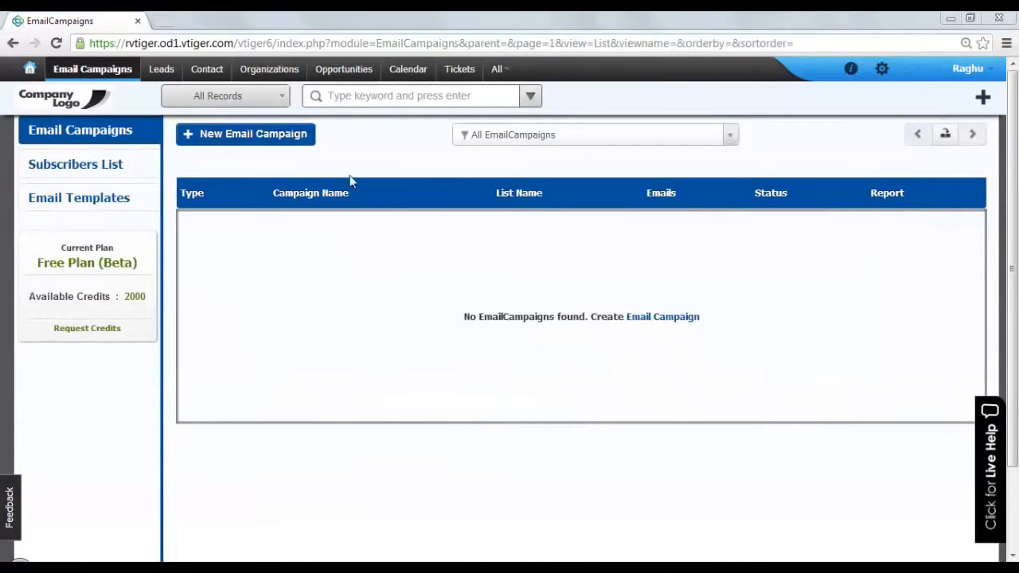
Step: Fill in the new campaign's name, sender name and email, and subject 'Watch our latest webinar any time!'
click(299, 149)
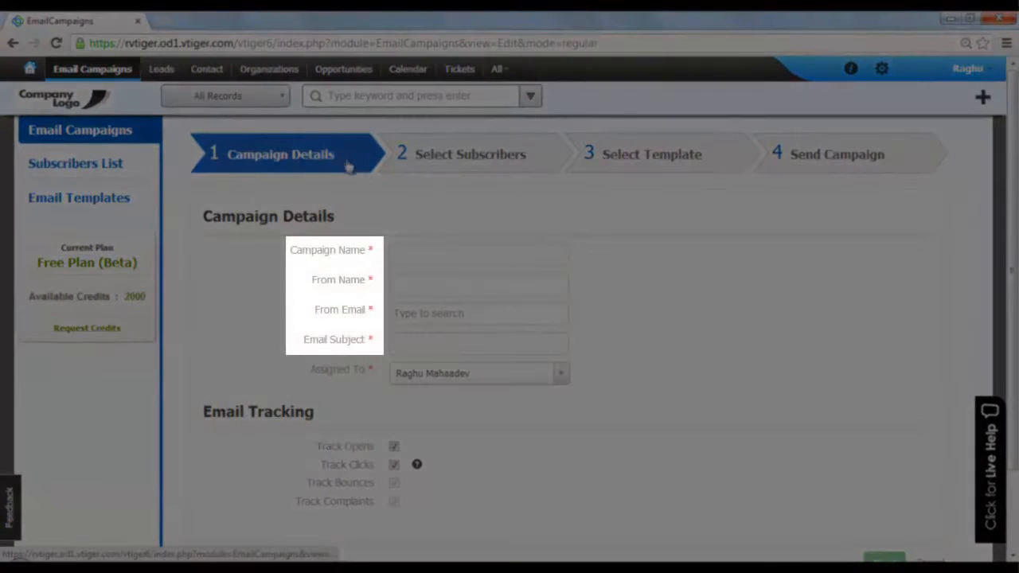
click(426, 255)
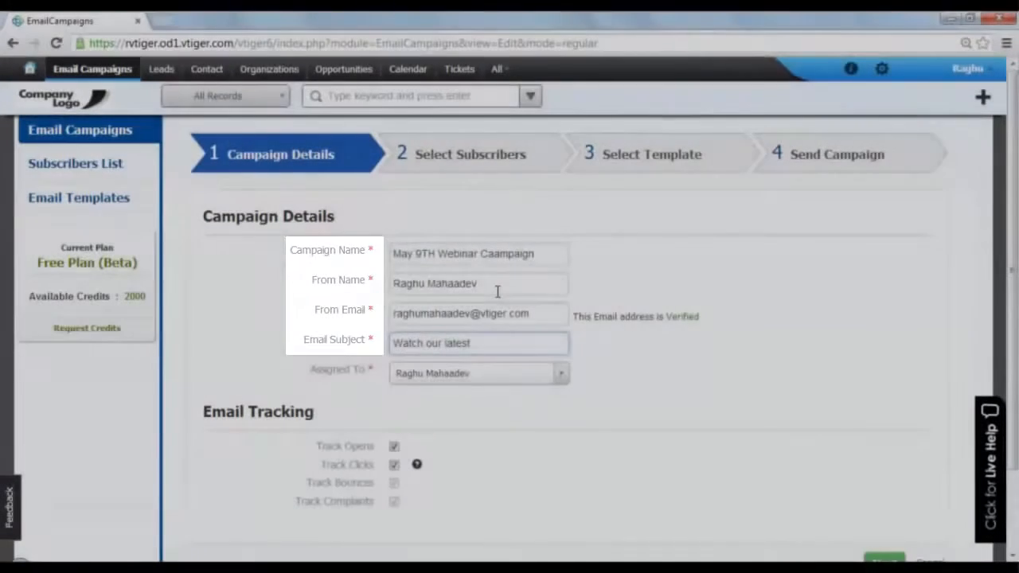
text(webinar any time!)
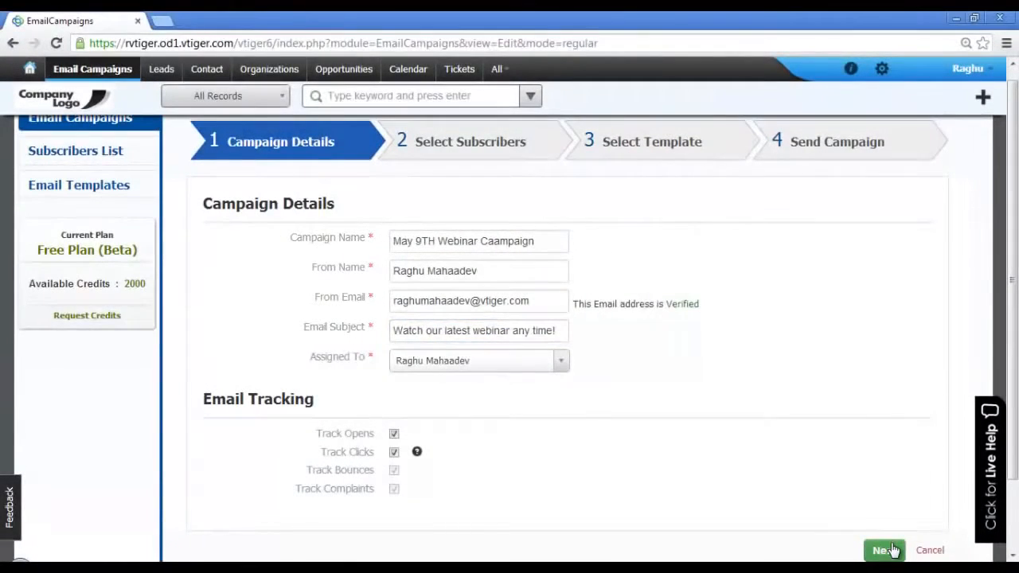
click(885, 550)
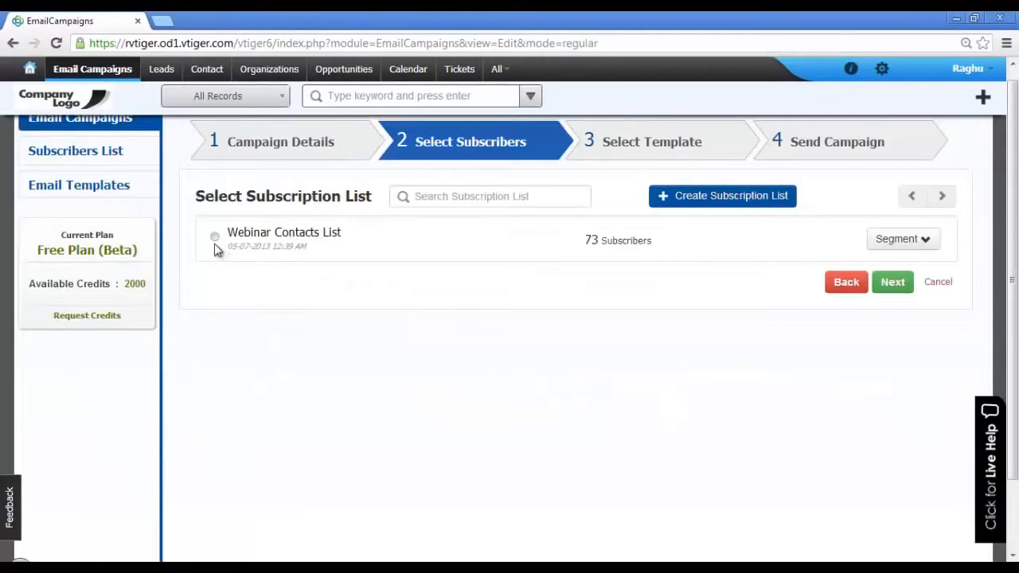
Step: Choose Webinar Contacts List as the campaign's subscribers
click(214, 237)
click(924, 239)
scroll(965, 331, down, 1)
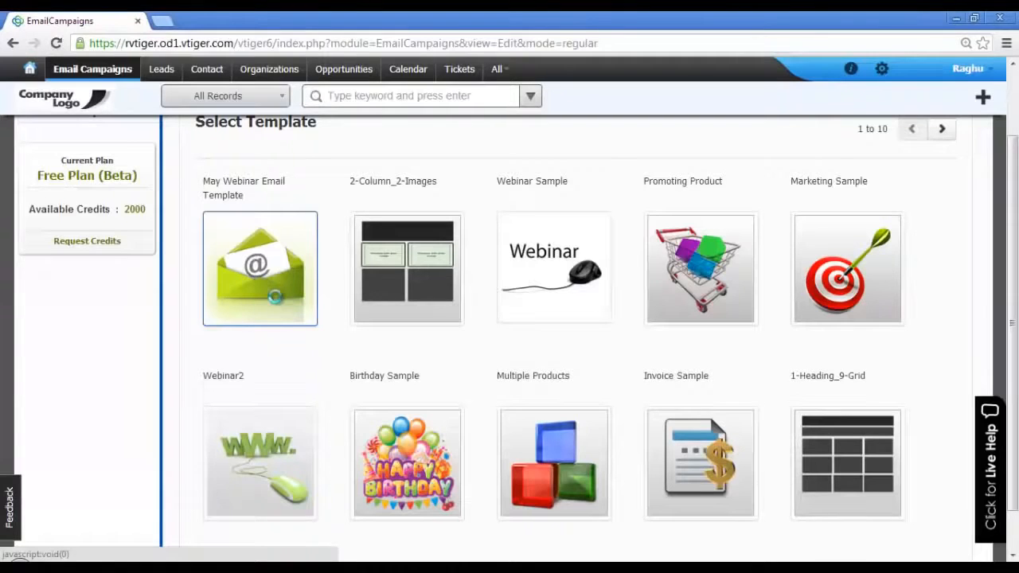
Step: Assign the May Webinar Email Template and advance to the Review & Send step
click(275, 297)
scroll(929, 267, down, 6)
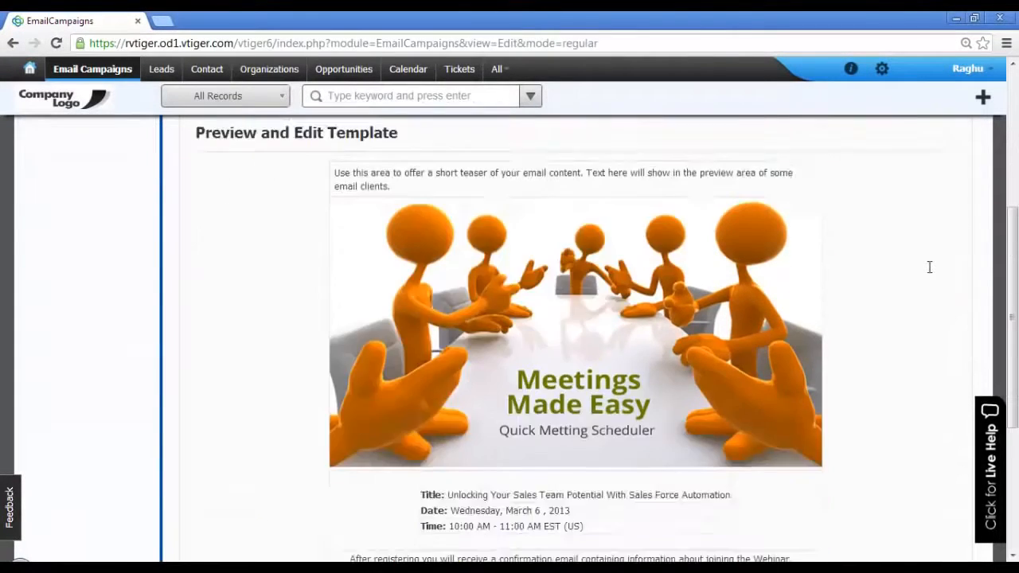
click(892, 503)
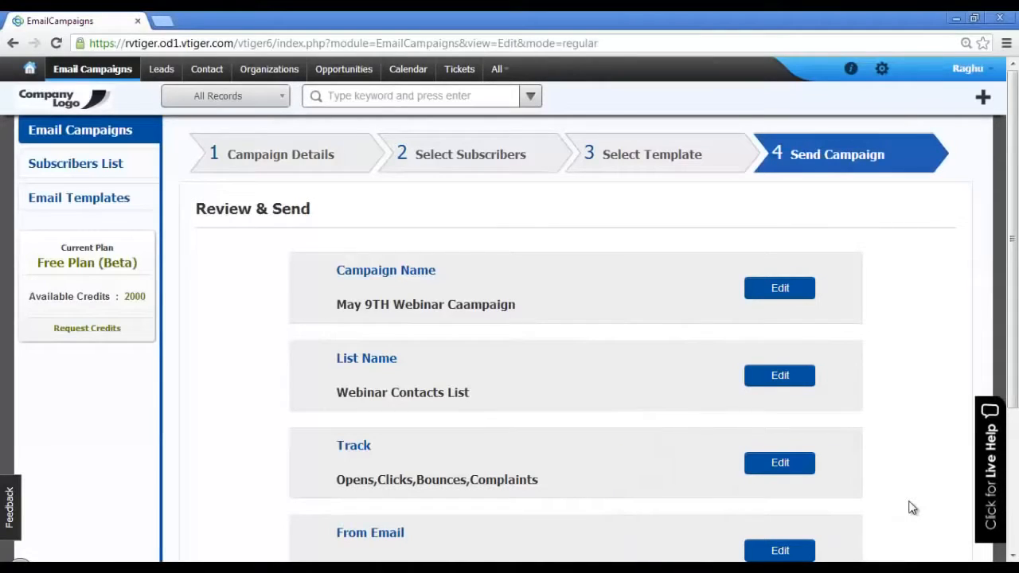
Step: Send a test copy of the campaign email to the sender's own email address
scroll(913, 508, down, 3)
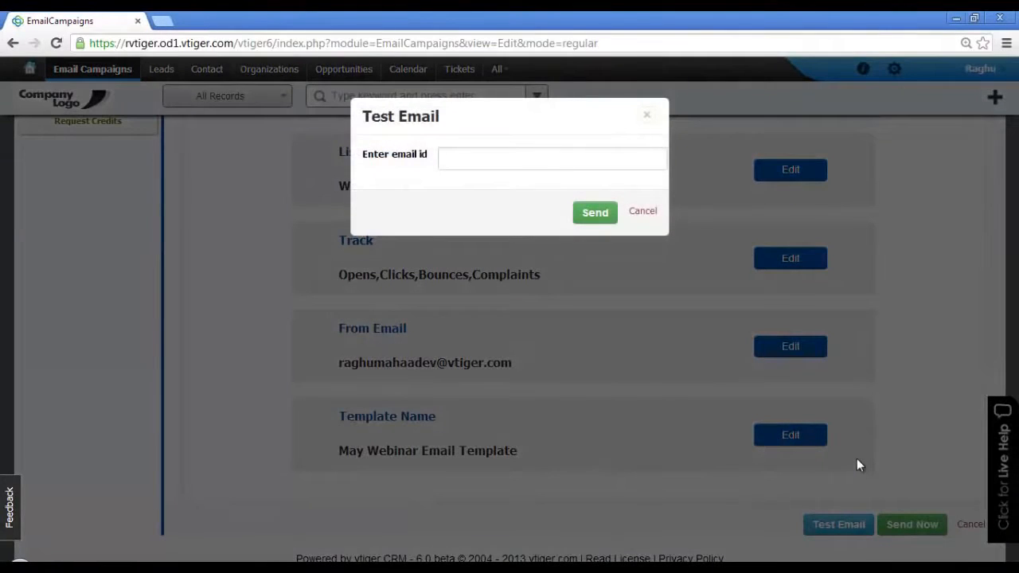
click(558, 164)
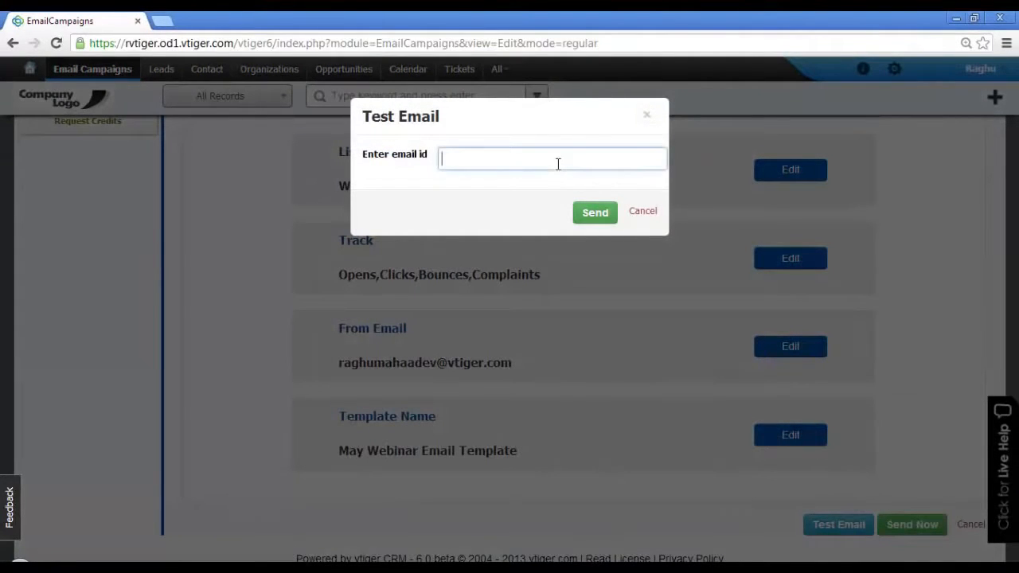
click(595, 213)
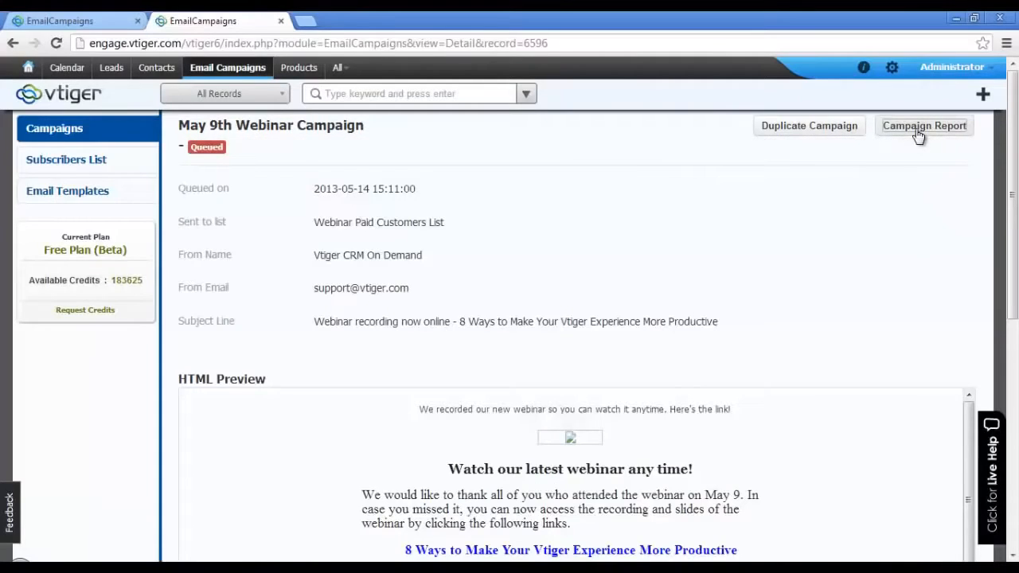
Step: Review the campaign report's figures (1989 sent, 359 unique opens) and its report types
click(919, 137)
click(762, 143)
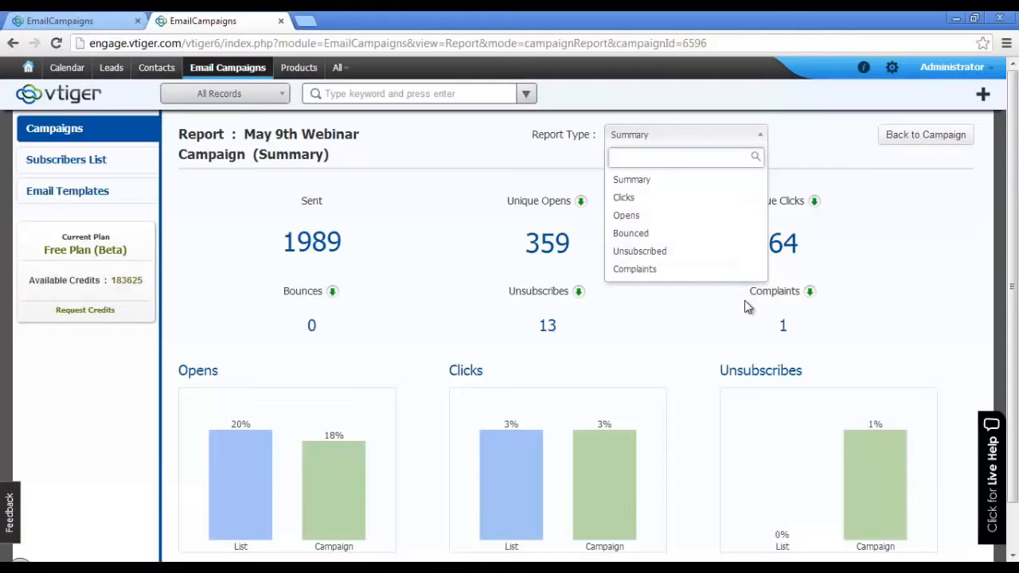
click(918, 136)
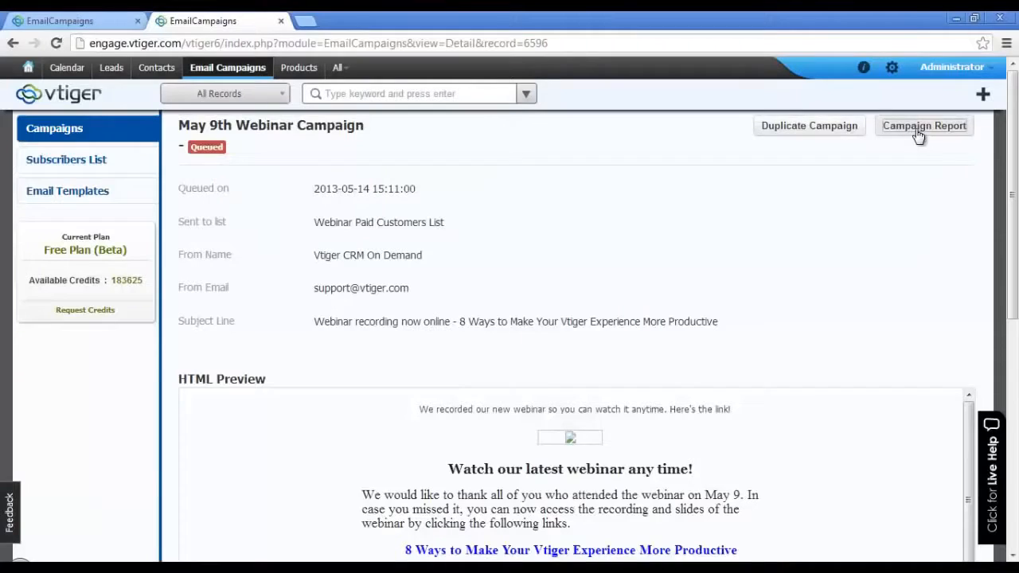
click(918, 134)
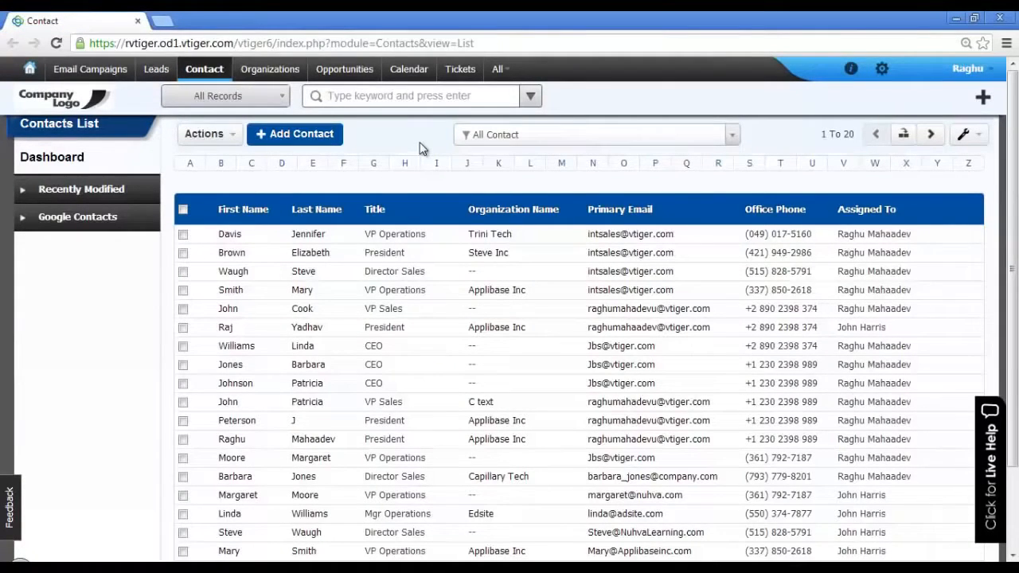
Step: Open the VP Sales contact and show its List and Campaigns related entries
click(496, 317)
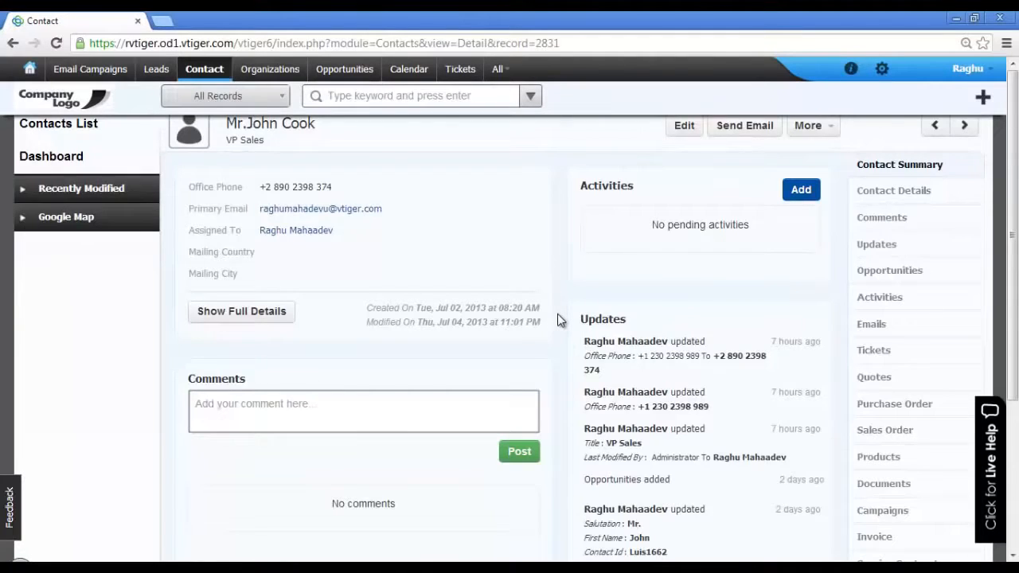
scroll(558, 318, down, 3)
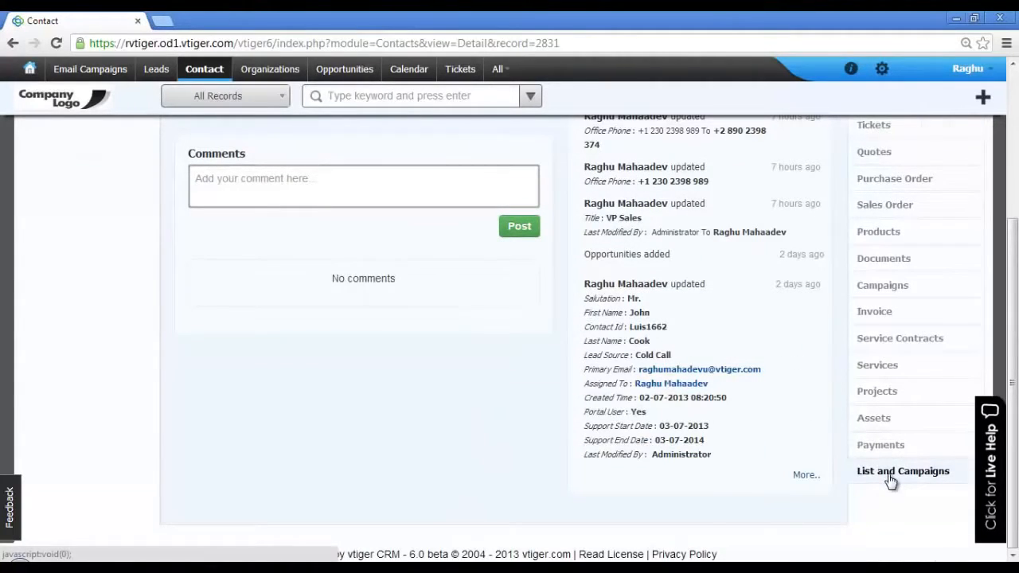
click(891, 474)
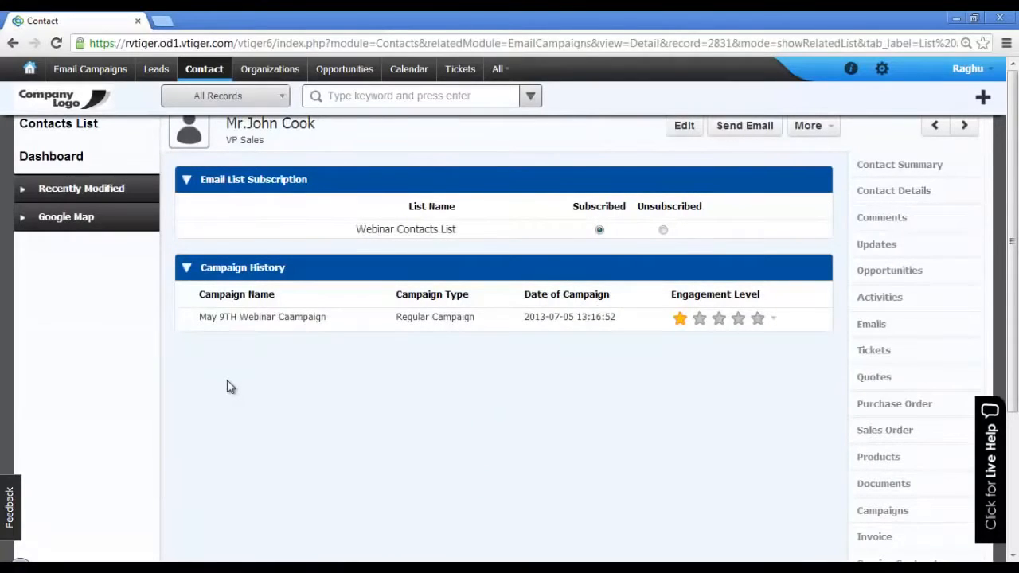